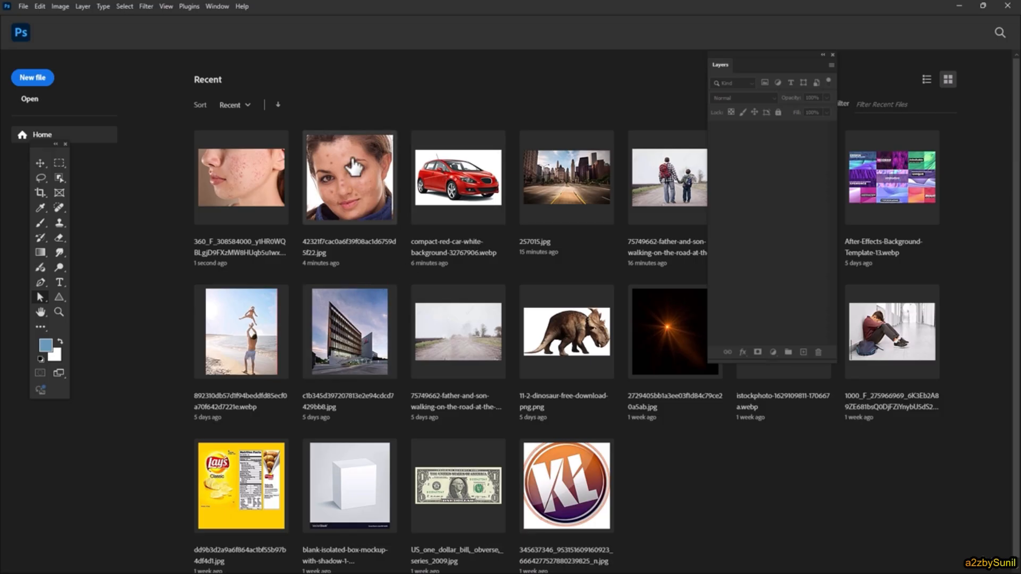
- Open the acne face photo and use the Polygon Tool in Shape mode to draw a pentagon about 225 × 211 px over the mouth
click(239, 183)
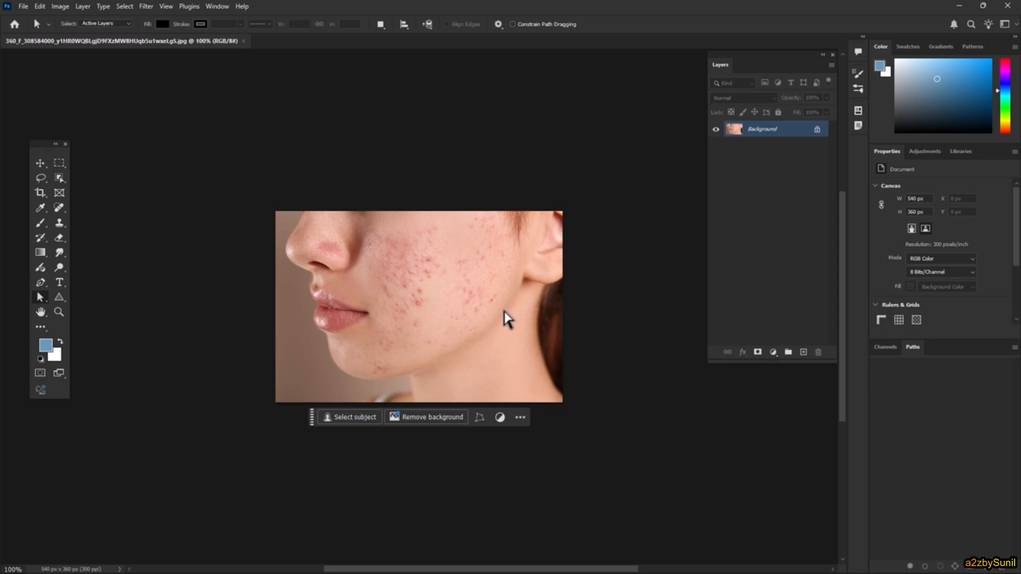
click(60, 297)
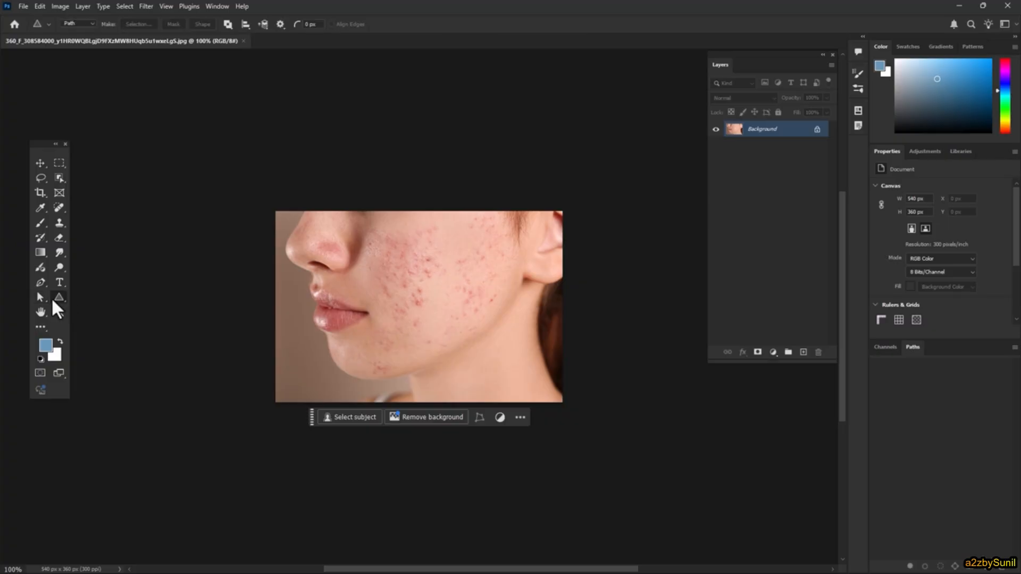
right_click(59, 302)
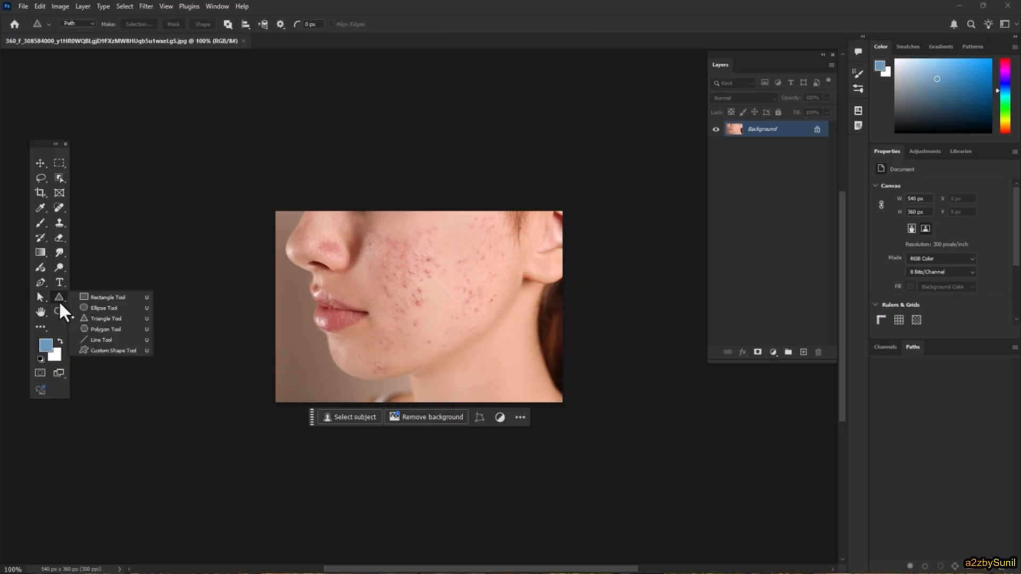
click(115, 329)
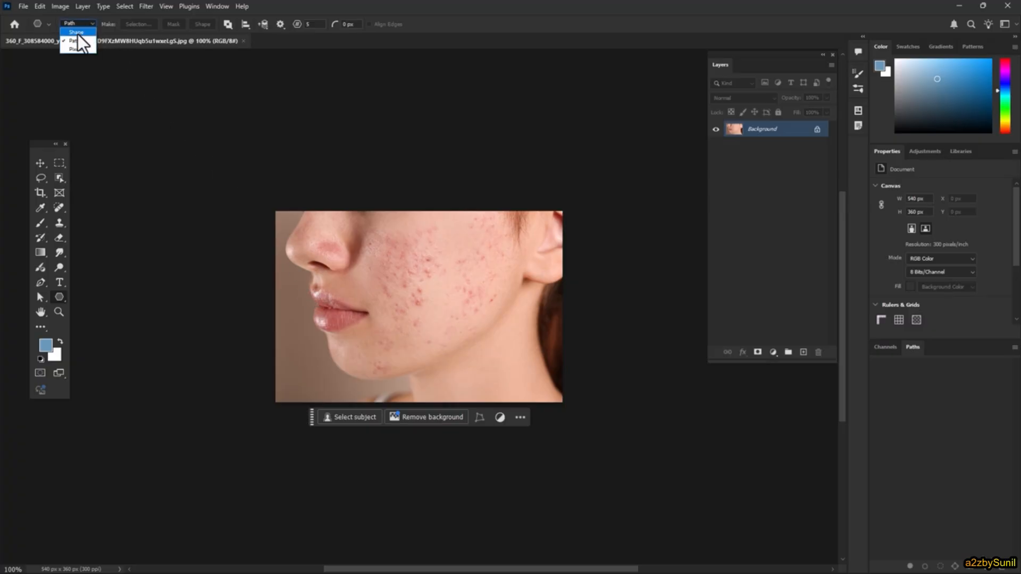
click(77, 32)
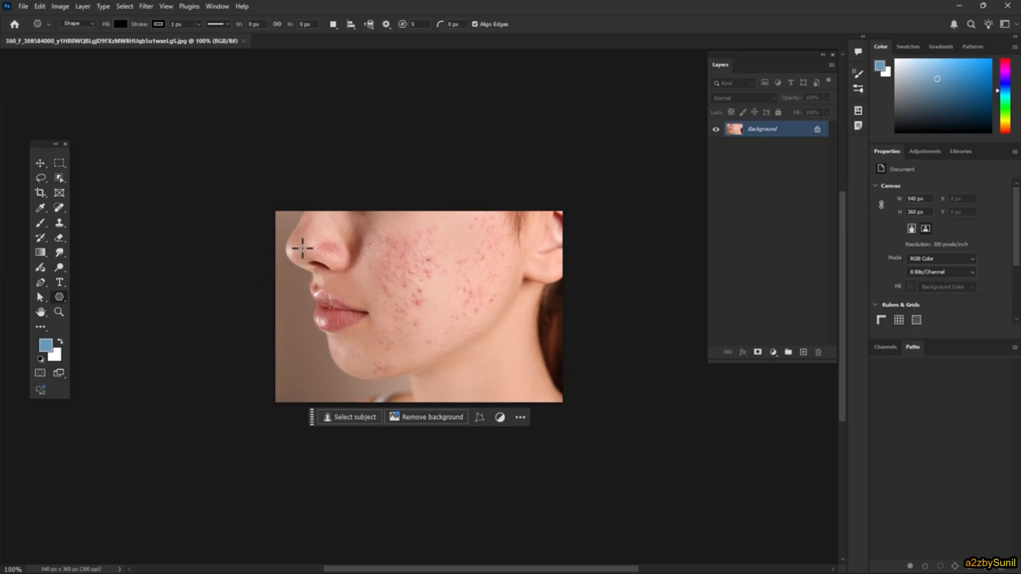
drag(300, 246, 422, 355)
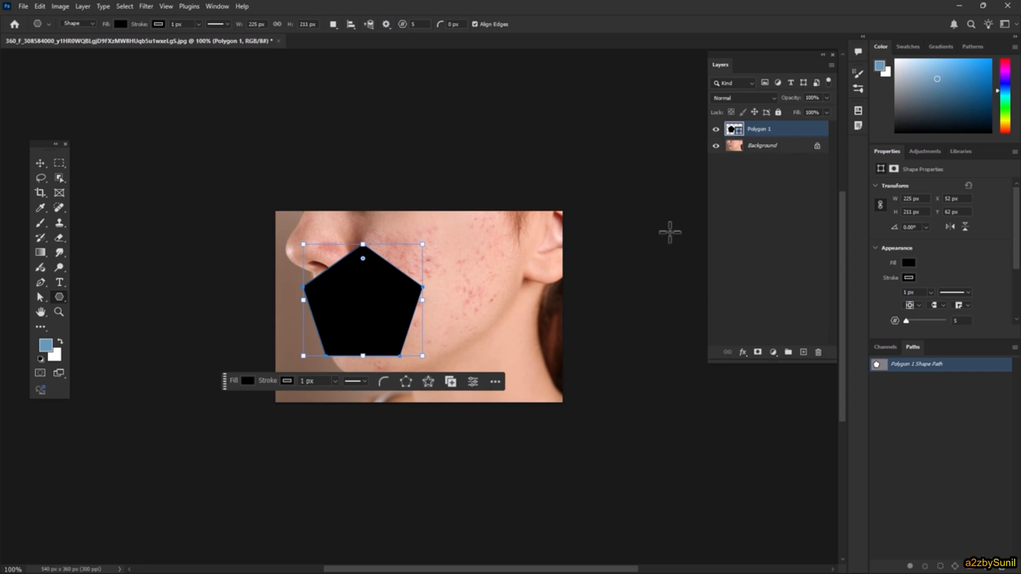
- Unlock the photo's background layer and clip the photo to the pentagon placed beneath it with a clipping mask
click(817, 147)
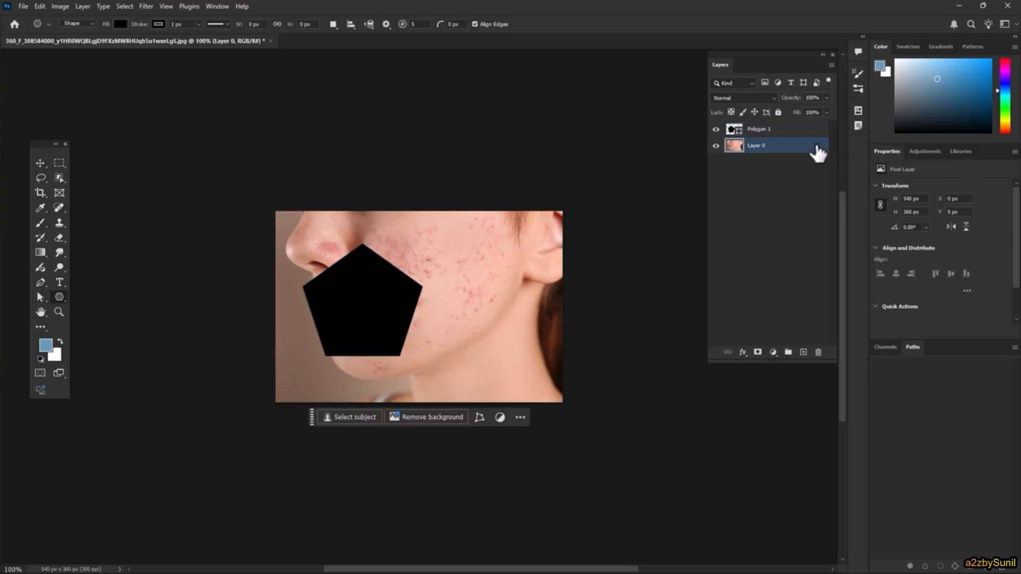
drag(758, 135, 758, 155)
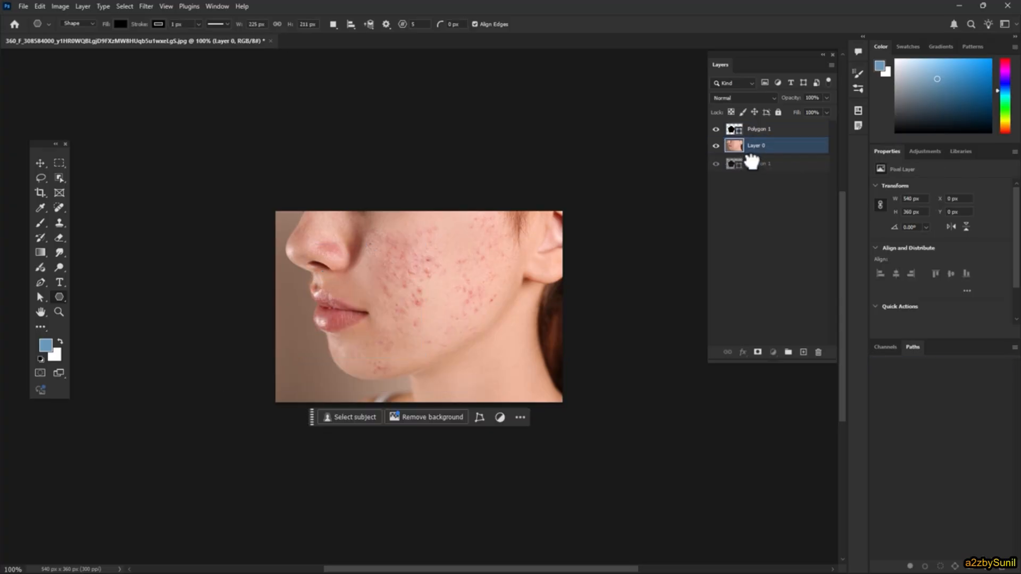
click(763, 132)
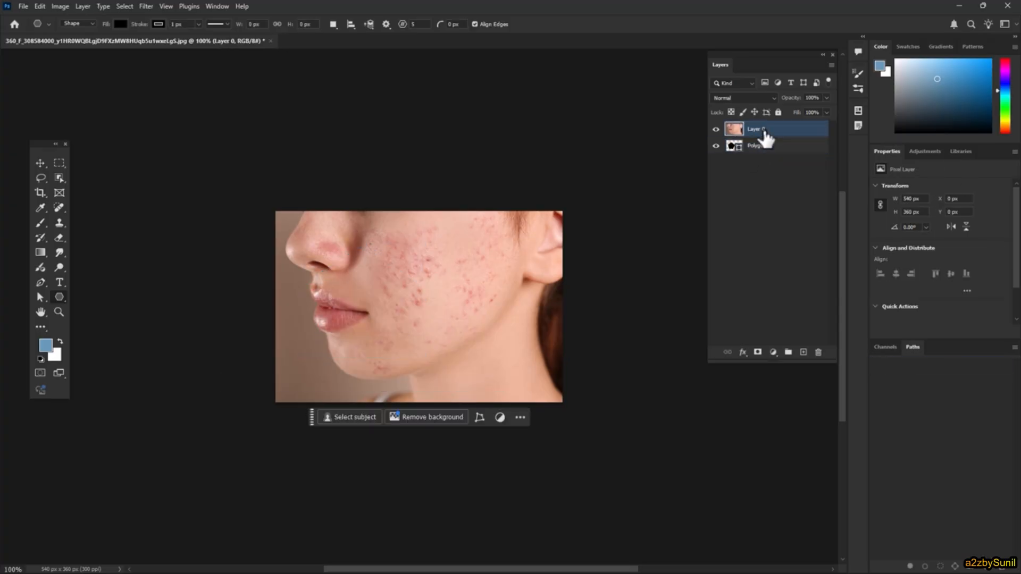
click(83, 8)
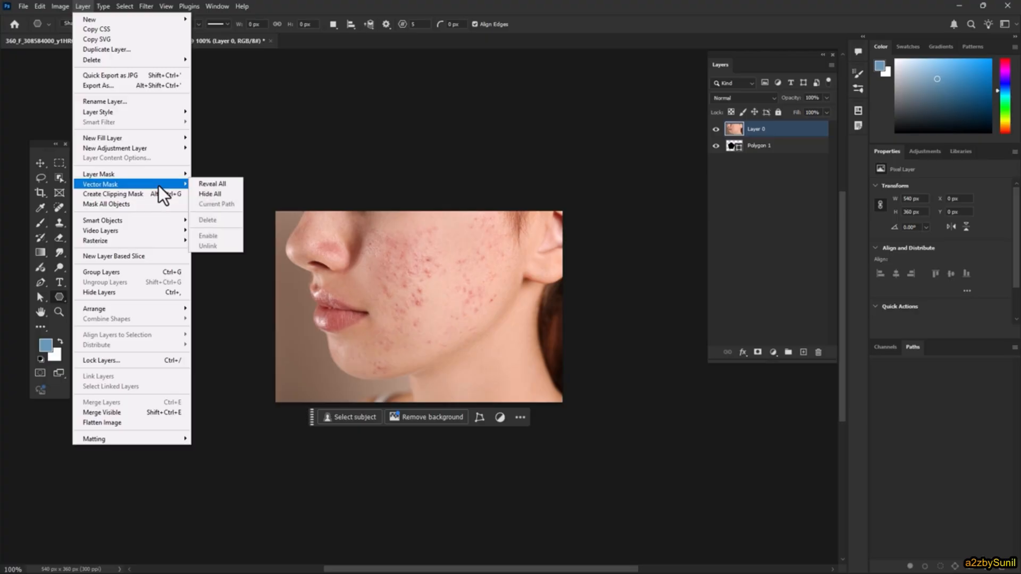
click(164, 190)
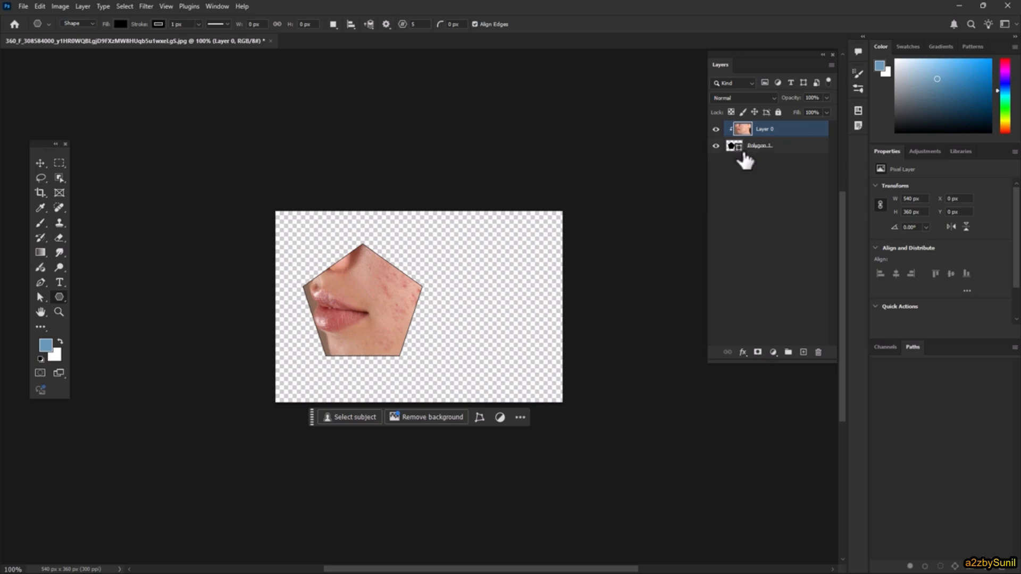
- Toggle the photo's clipping mask, leaving it released, and delete the pentagon layer
key(ctrl+alt+g)
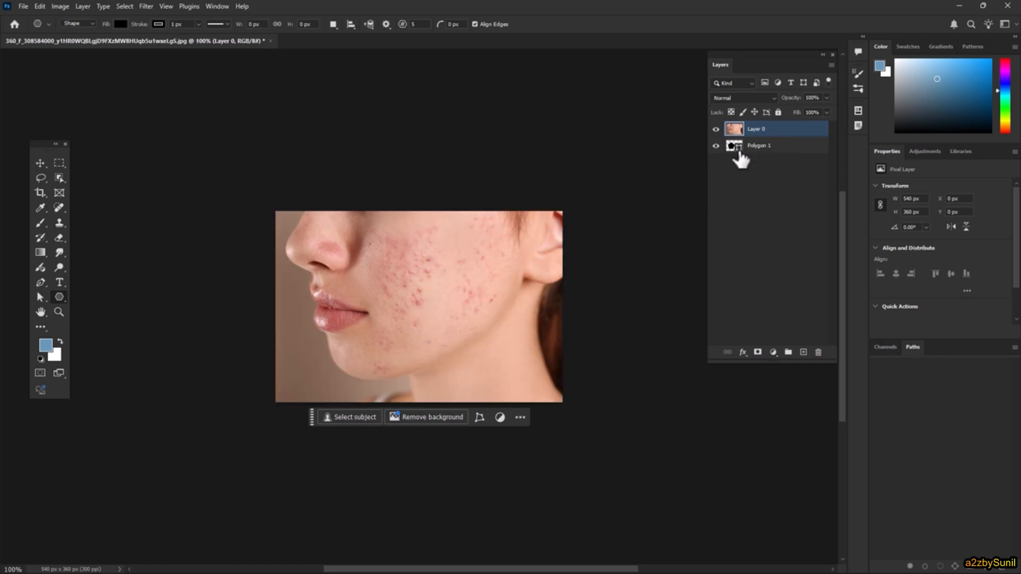
key(ctrl+alt+g)
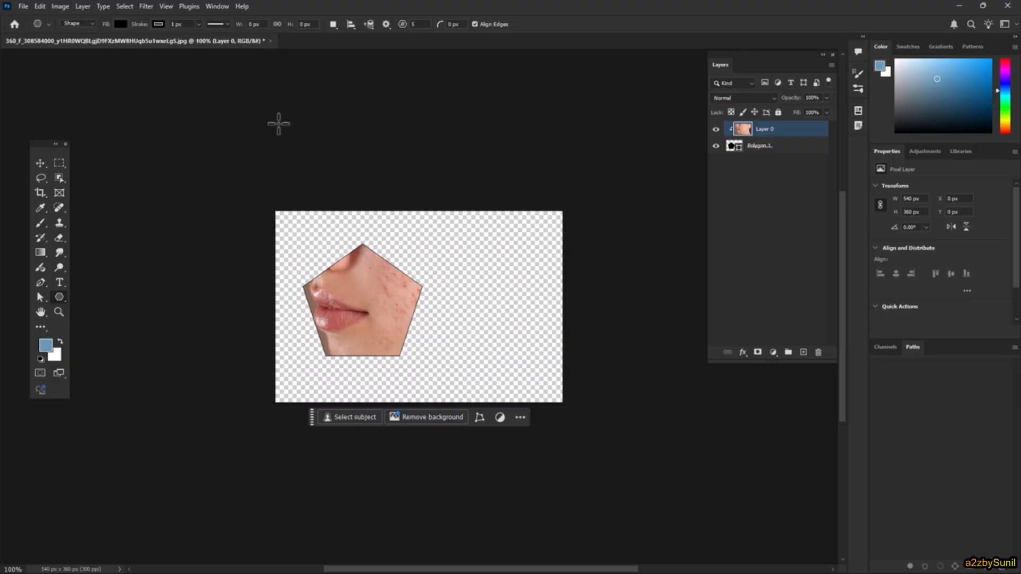
key(ctrl+alt+g)
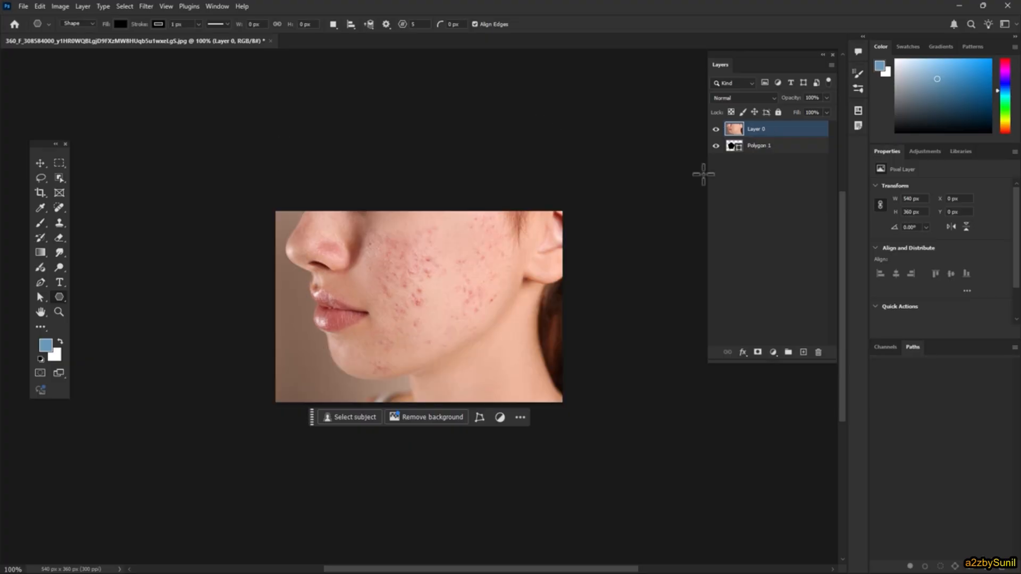
click(784, 151)
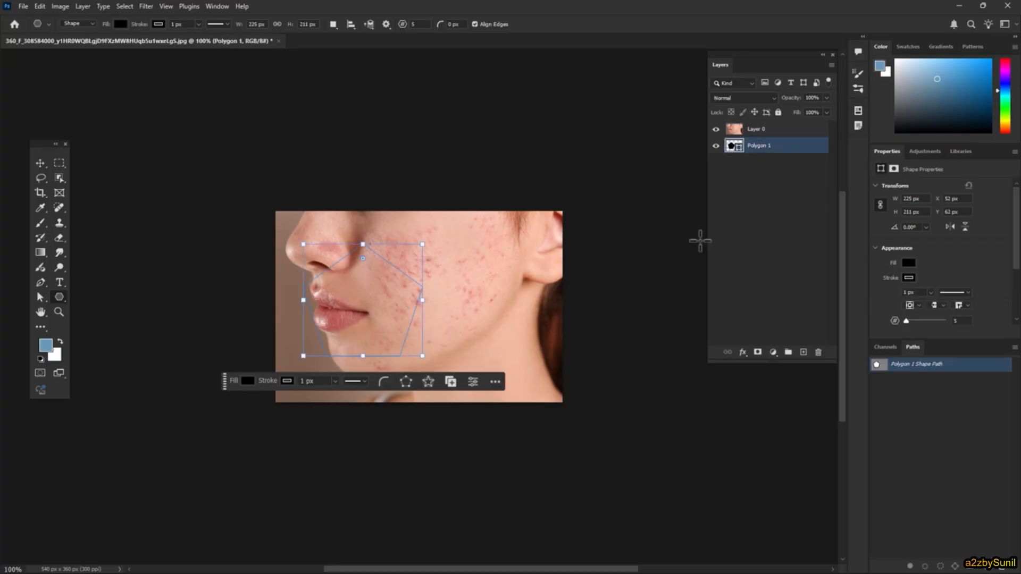
key(Delete)
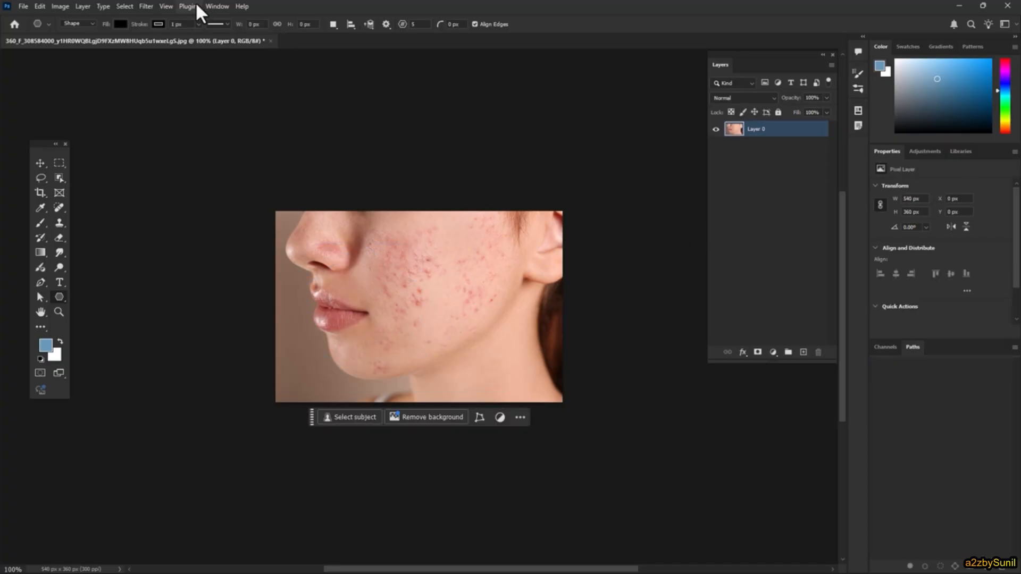
- Set the shape stroke to red at about 53.8 px and draw a pentagon about 310 × 305 px over the face
click(157, 24)
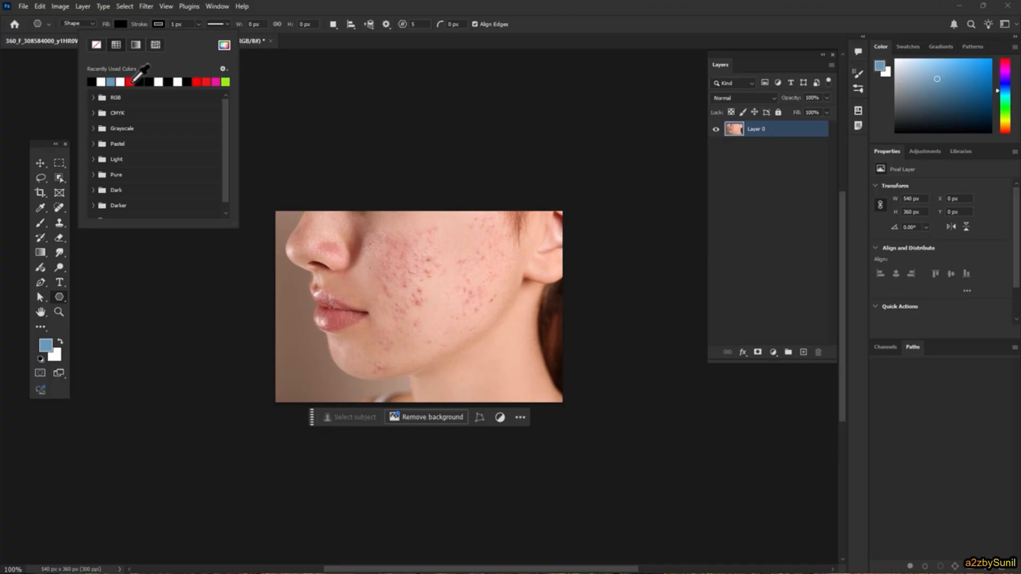
click(92, 81)
drag(354, 1, 234, 33)
double_click(234, 37)
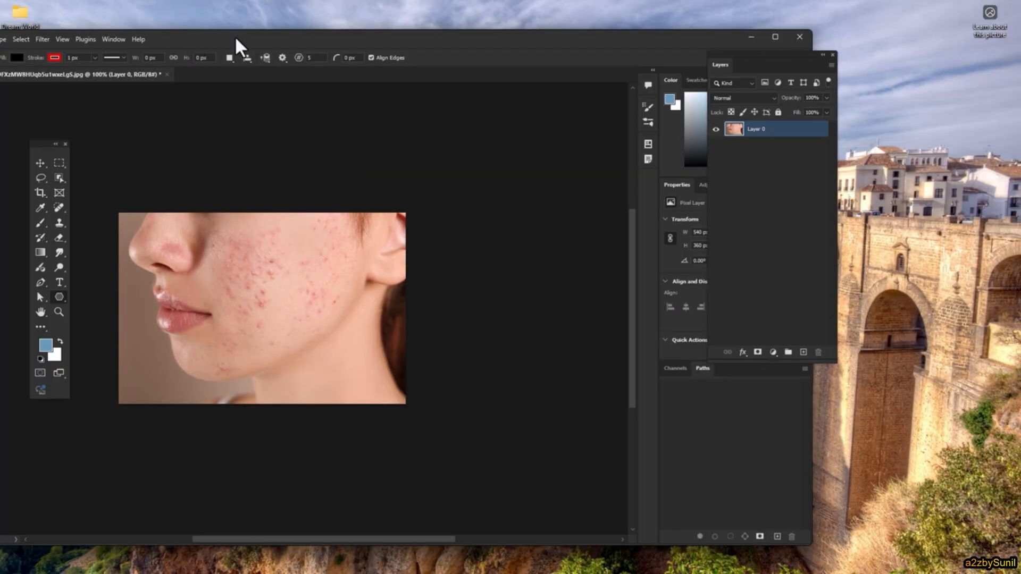
click(198, 24)
click(208, 37)
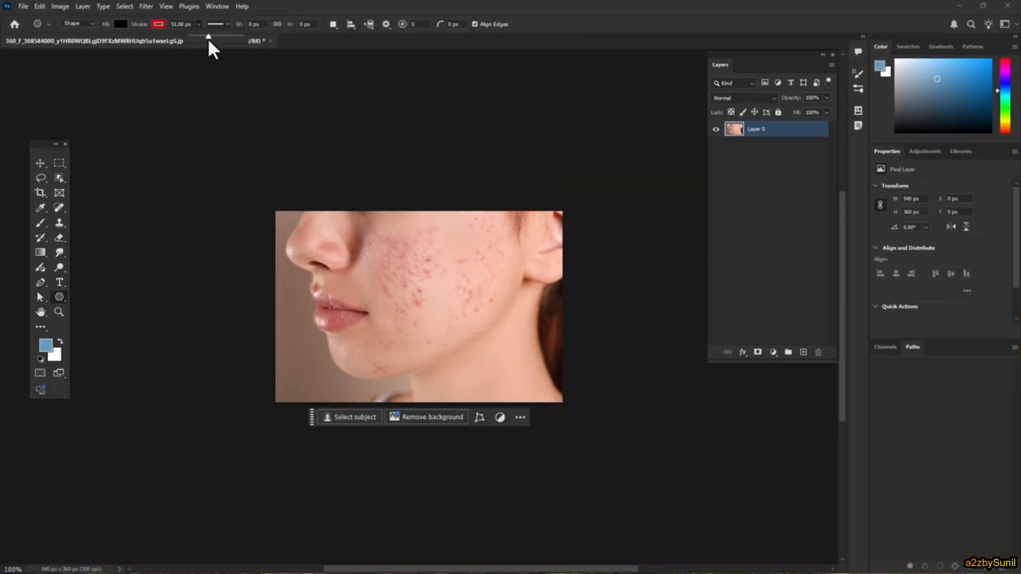
mouse_move(310, 229)
mouse_down()
mouse_move(383, 322)
mouse_move(445, 383)
mouse_move(470, 392)
mouse_up()
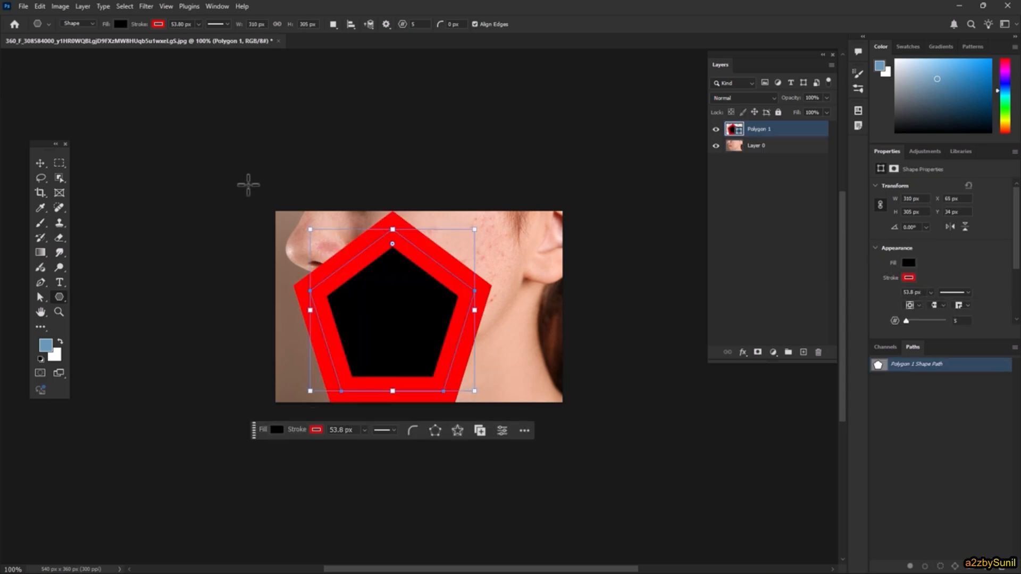
- Reduce the pentagon's red stroke width to about 18.32 px
click(198, 25)
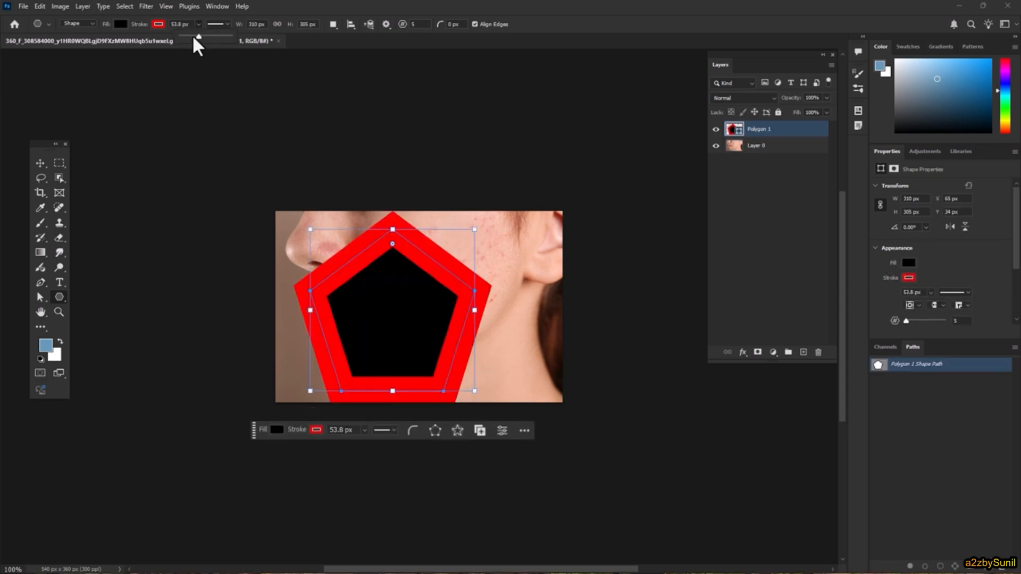
drag(194, 36, 187, 36)
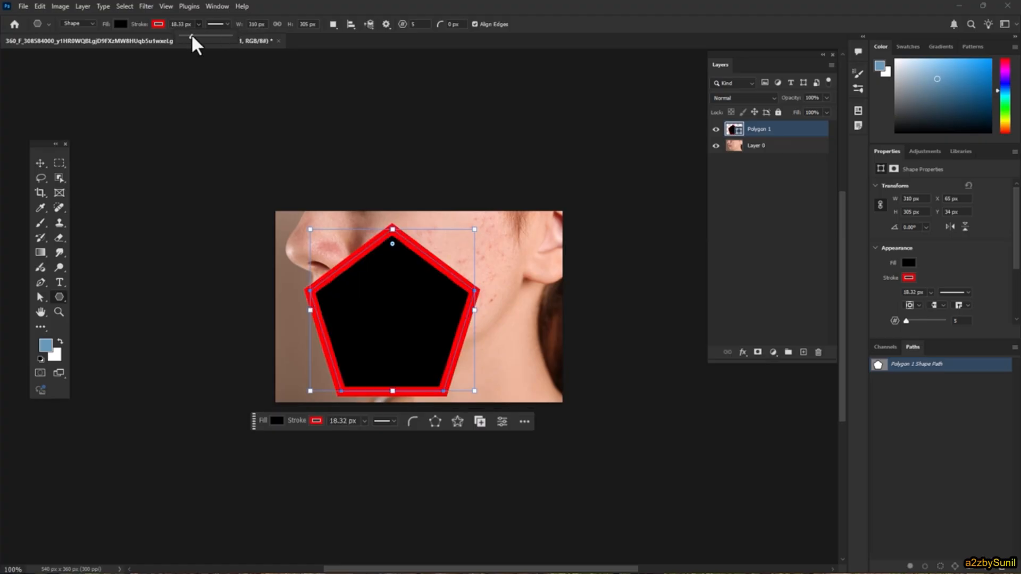
click(577, 26)
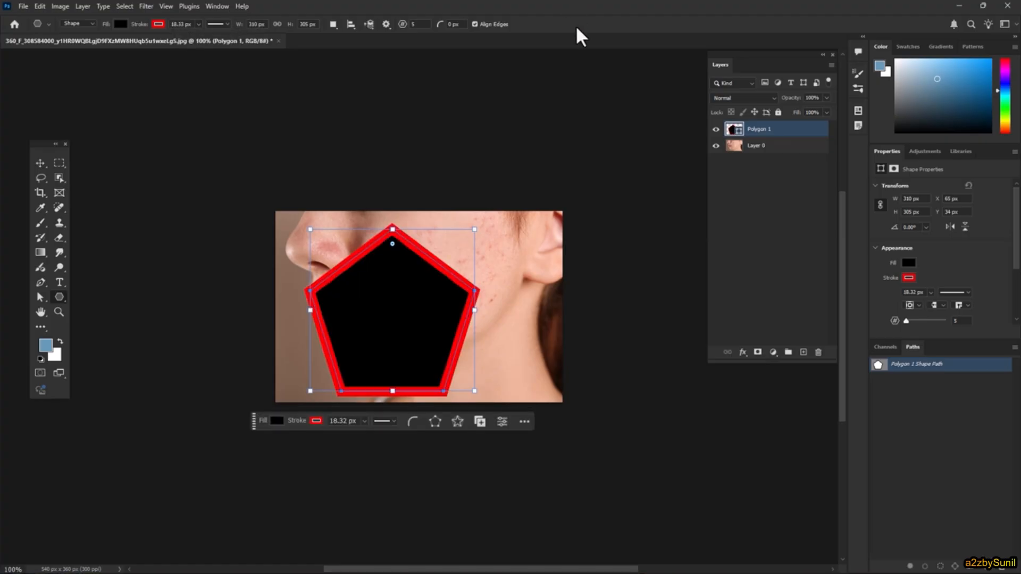
- Move the red-outlined pentagon layer beneath the photo layer and create a clipping mask from the photo onto it
drag(771, 133, 771, 166)
click(765, 130)
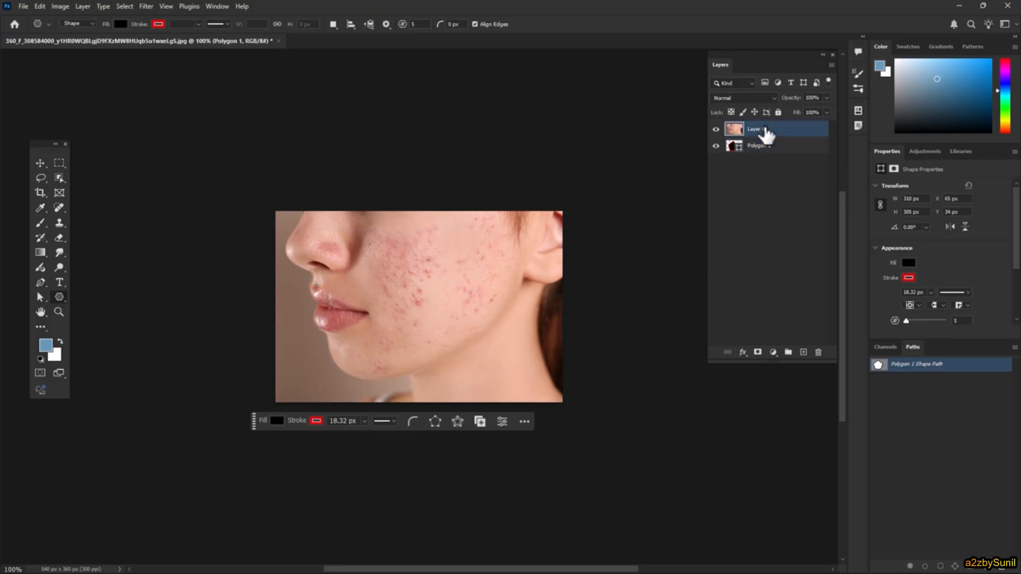
click(79, 6)
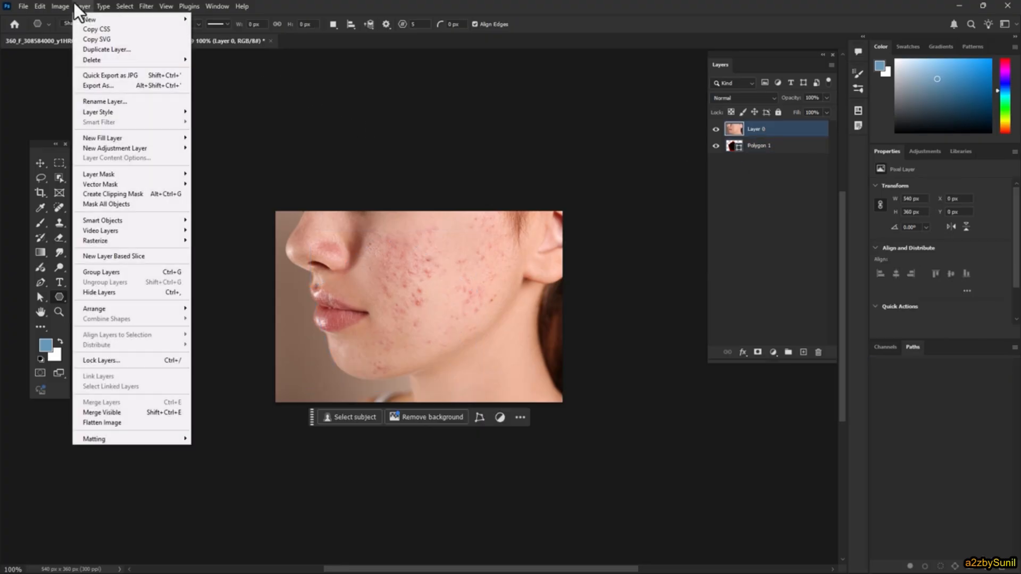
click(120, 193)
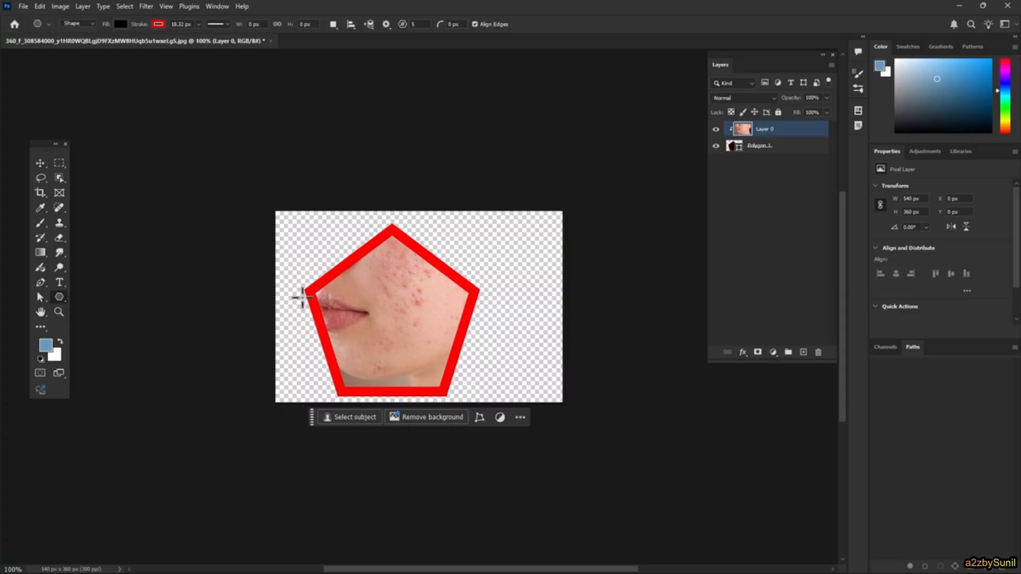
click(83, 8)
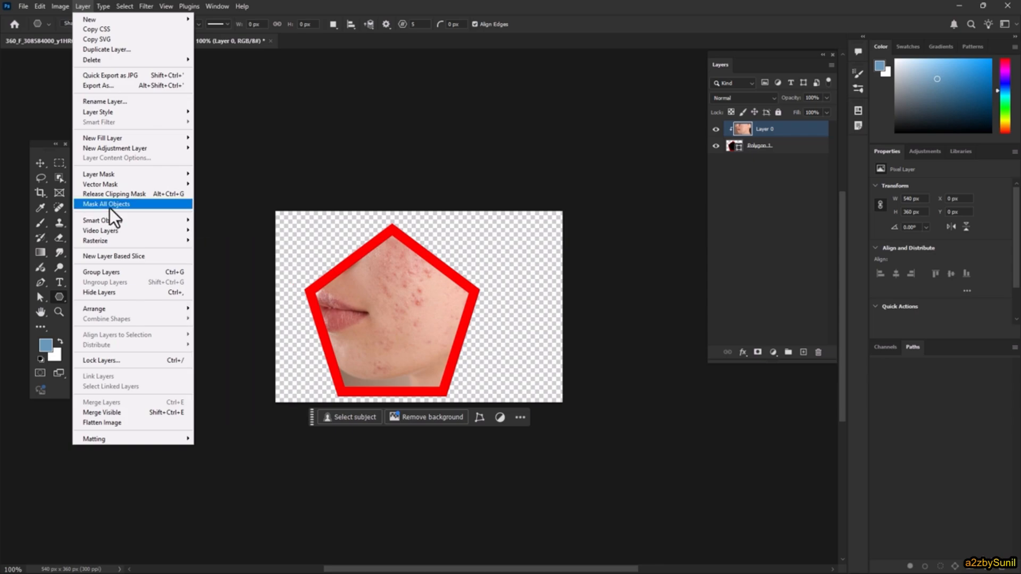
click(435, 3)
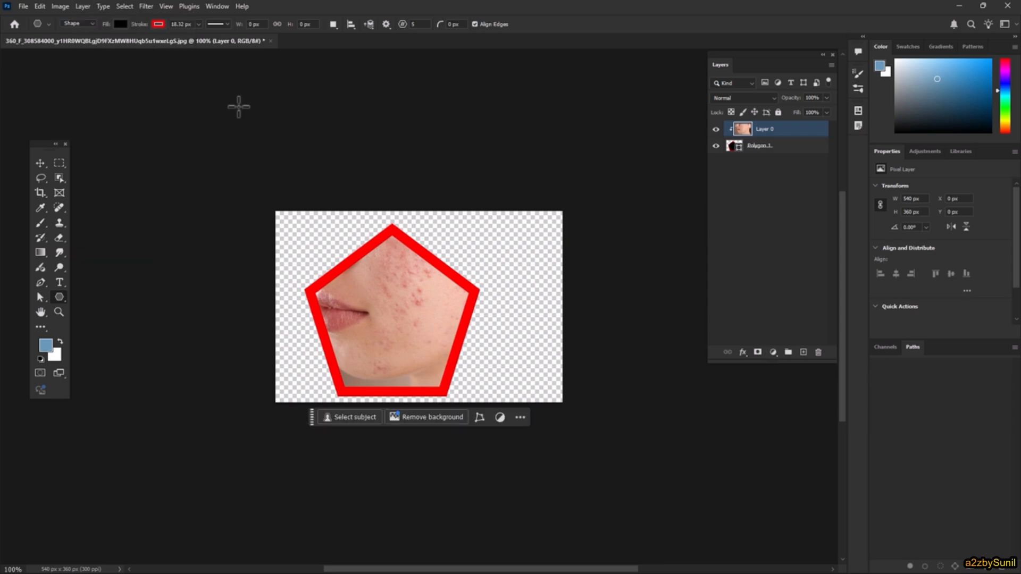
- Close the clipped face photo without saving it
click(271, 41)
click(493, 223)
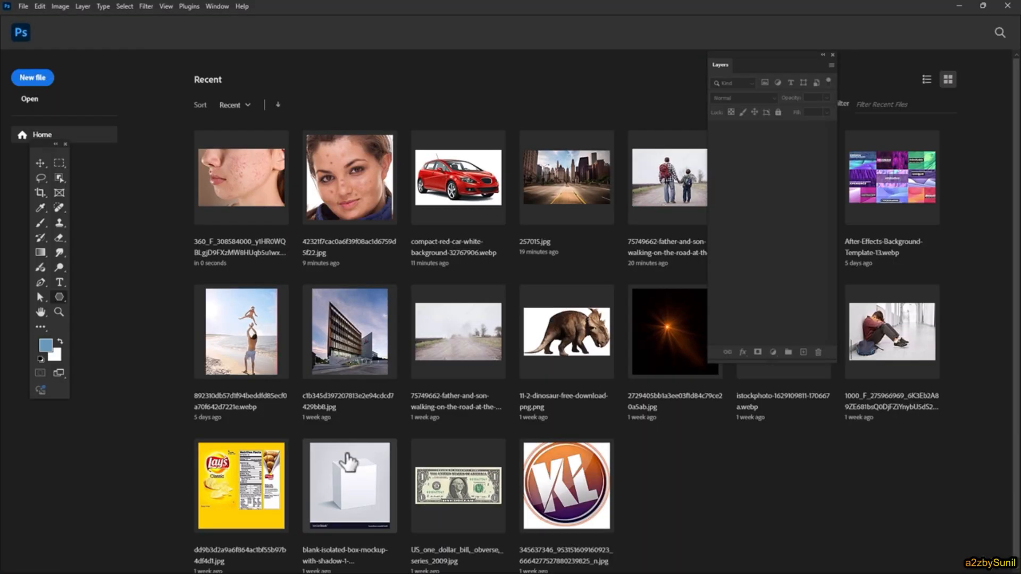
- Open the father-and-son road photo and apply Mask All Objects to it
click(652, 173)
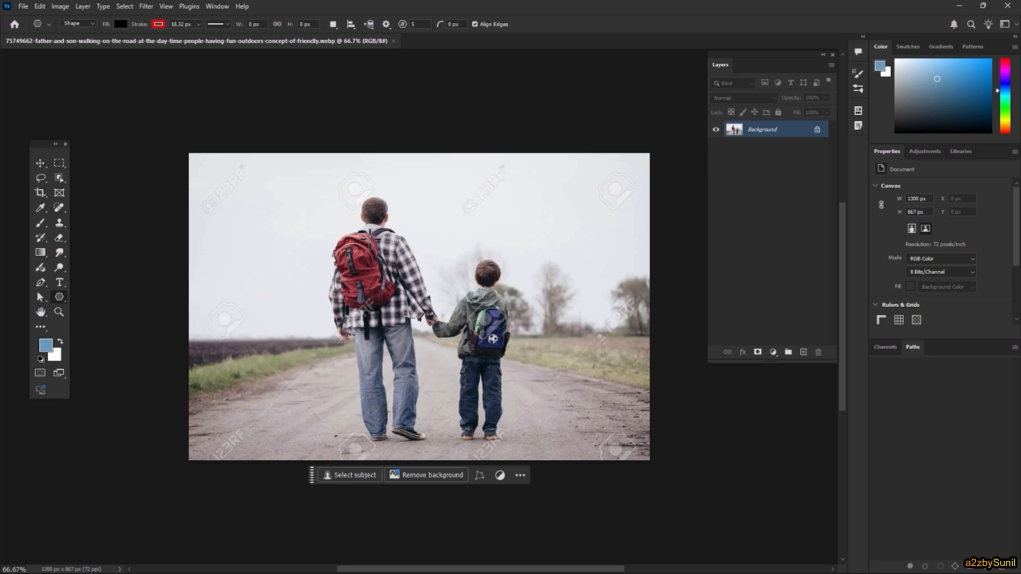
click(91, 3)
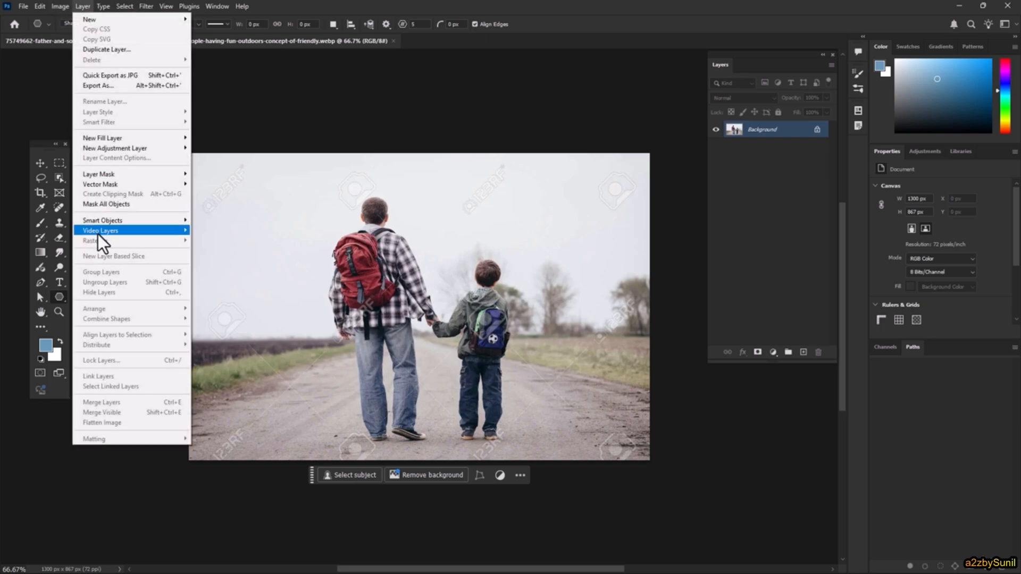
click(122, 204)
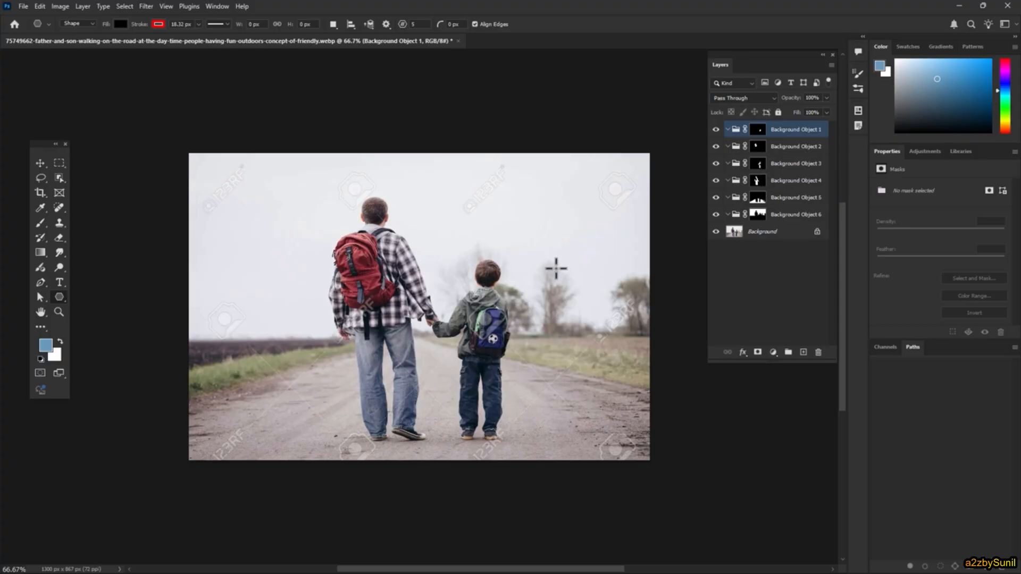
- Load the masks of Background Object 4, 6, 5, 3 and 1 as selections one by one to inspect the areas they cover
ctrl+click(757, 184)
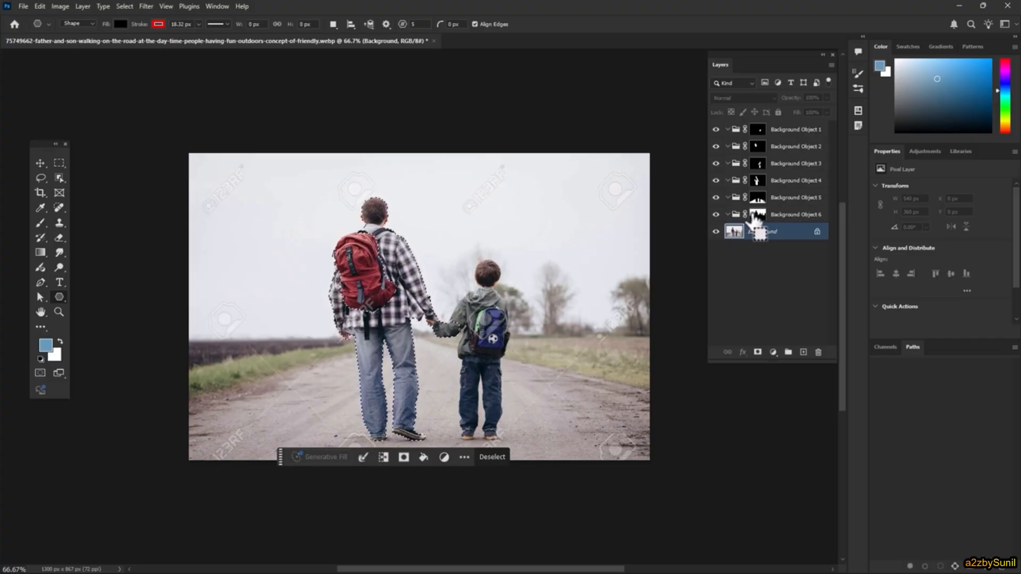
ctrl+click(757, 214)
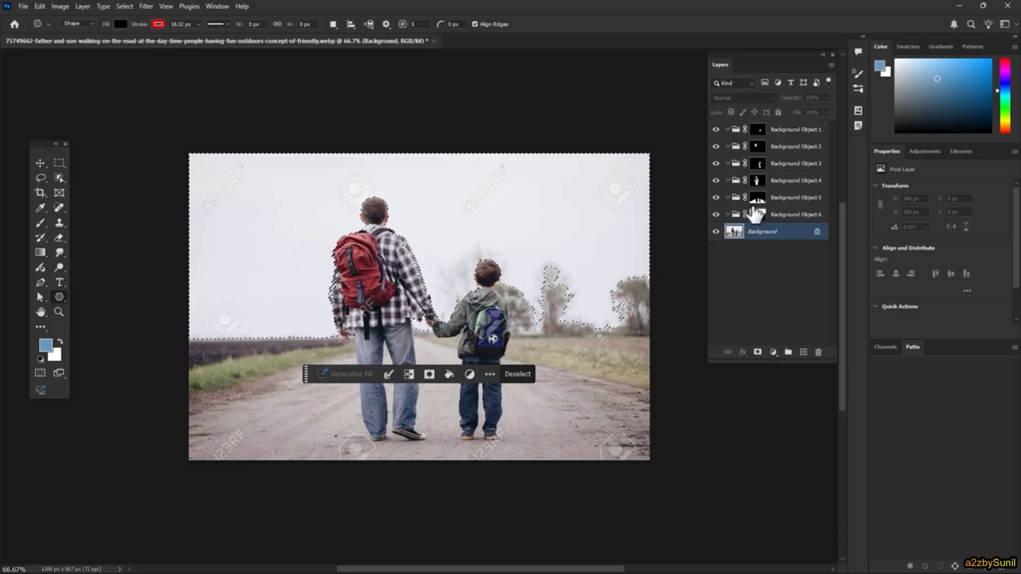
ctrl+click(759, 198)
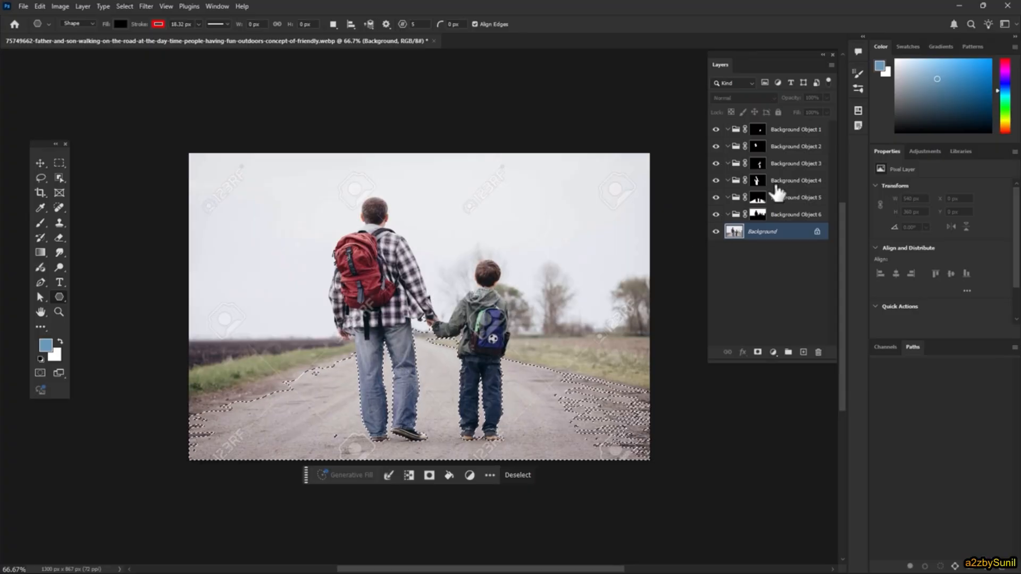
ctrl+click(744, 201)
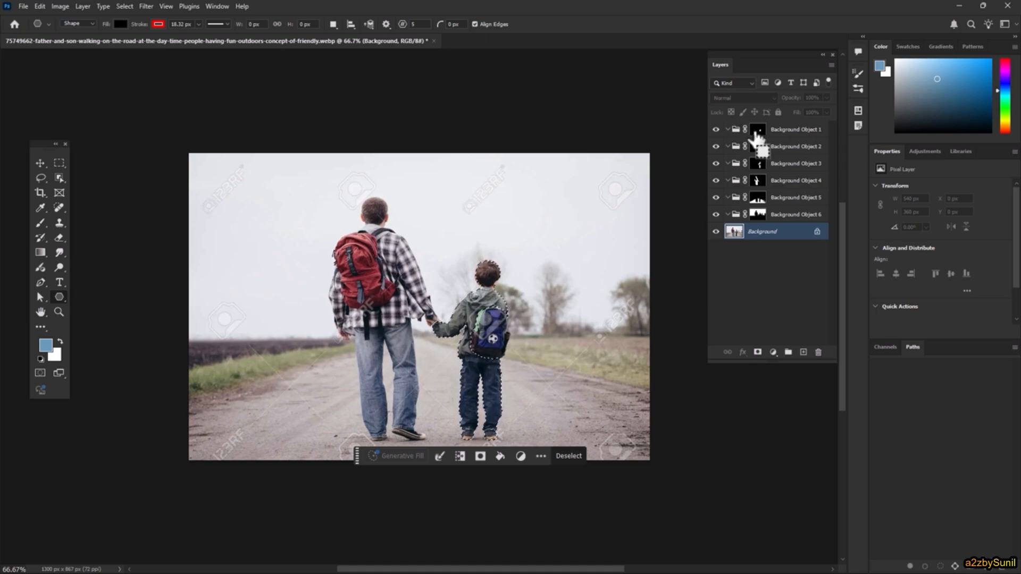
ctrl+click(757, 133)
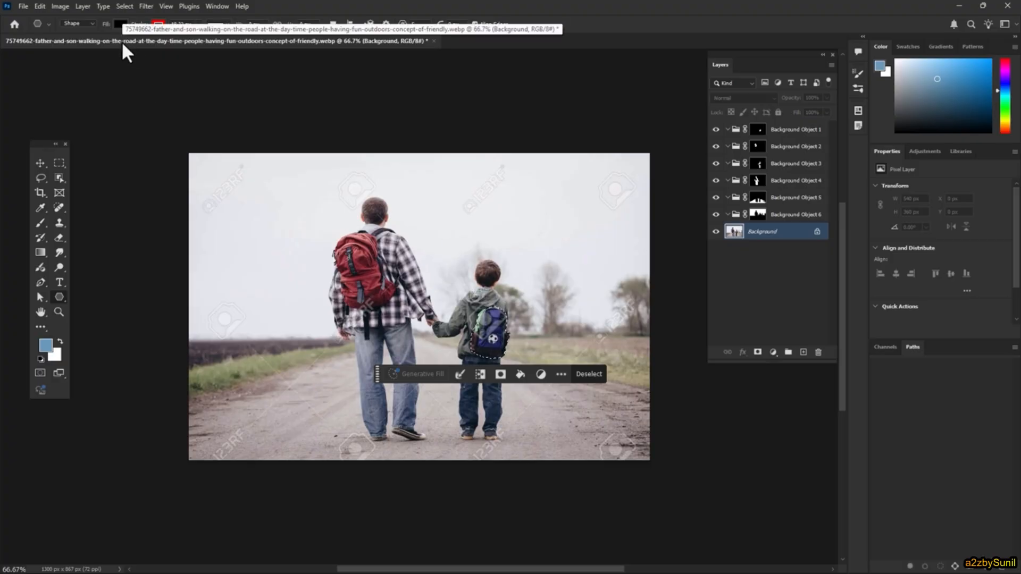
click(83, 6)
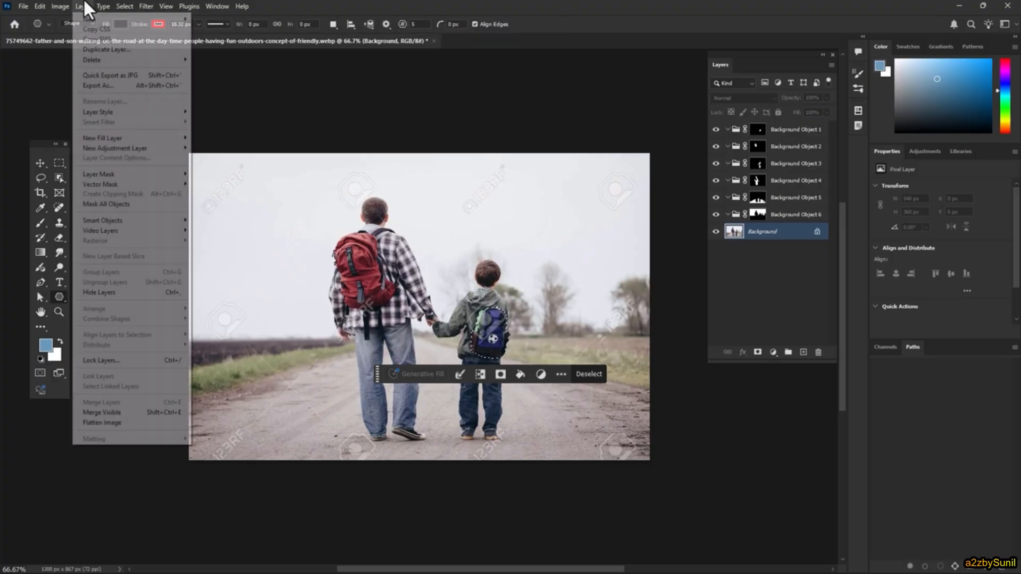
click(625, 3)
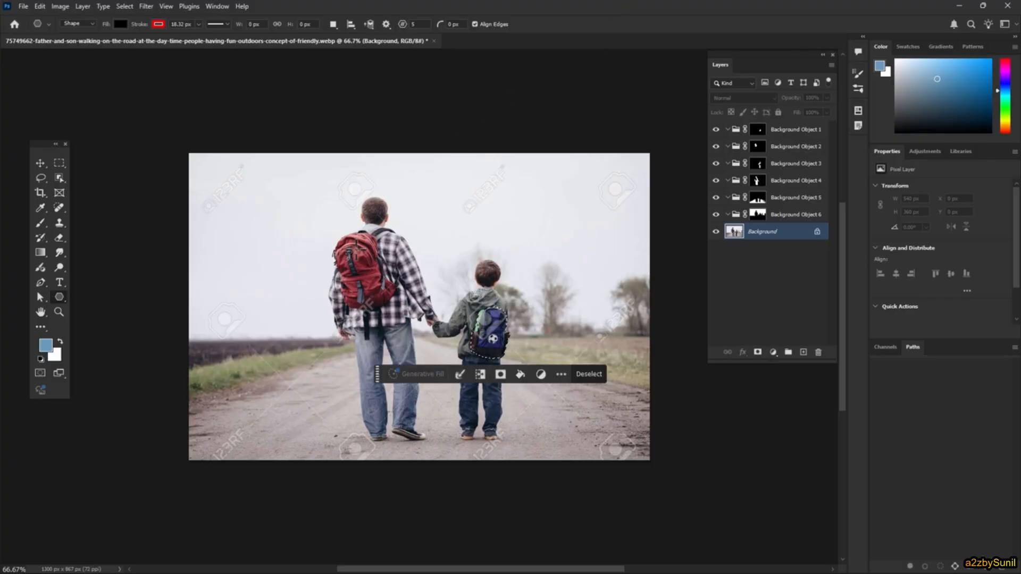